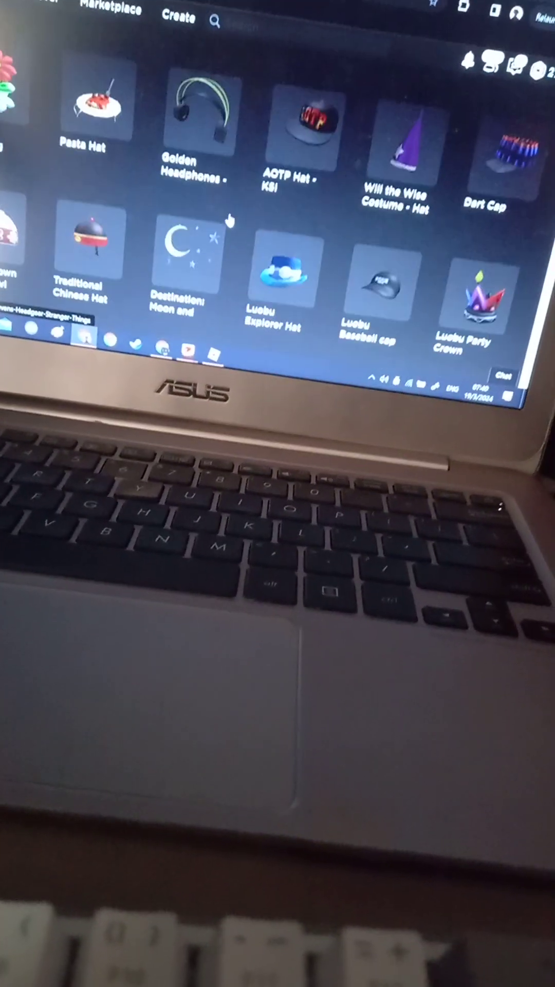
scroll(229, 221, down, 3)
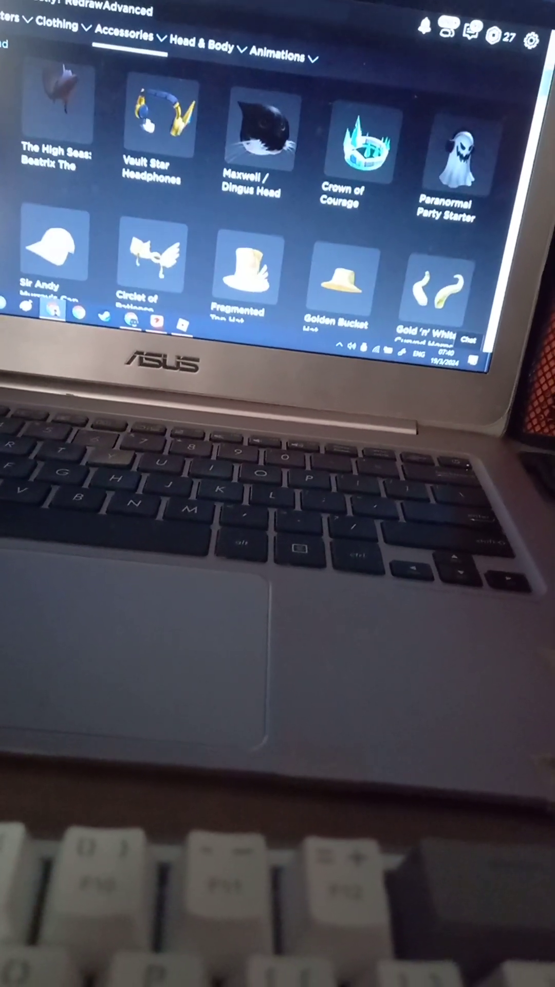
scroll(92, 99, down, 3)
scroll(141, 104, down, 3)
scroll(139, 111, down, 3)
scroll(135, 114, down, 5)
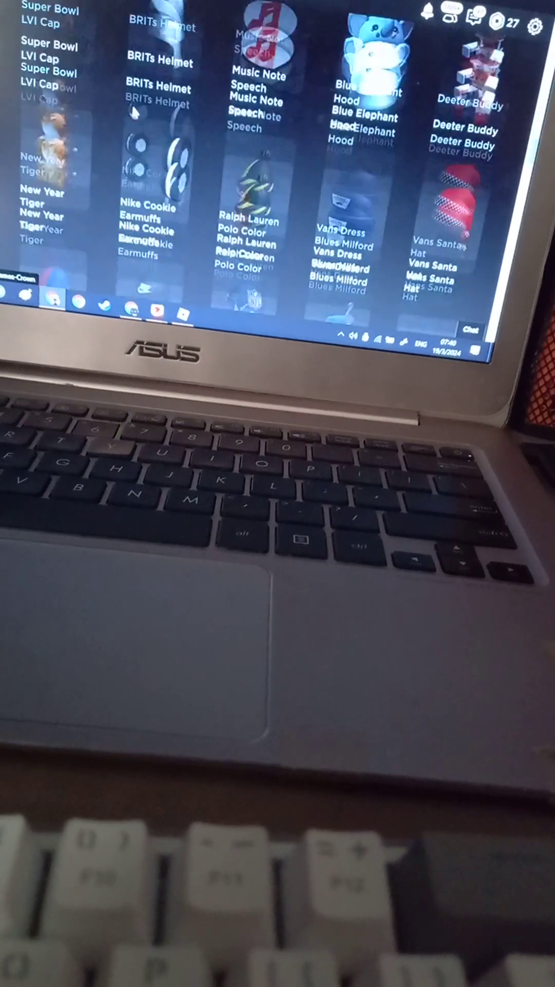
scroll(131, 114, down, 5)
scroll(124, 116, down, 5)
scroll(123, 116, down, 5)
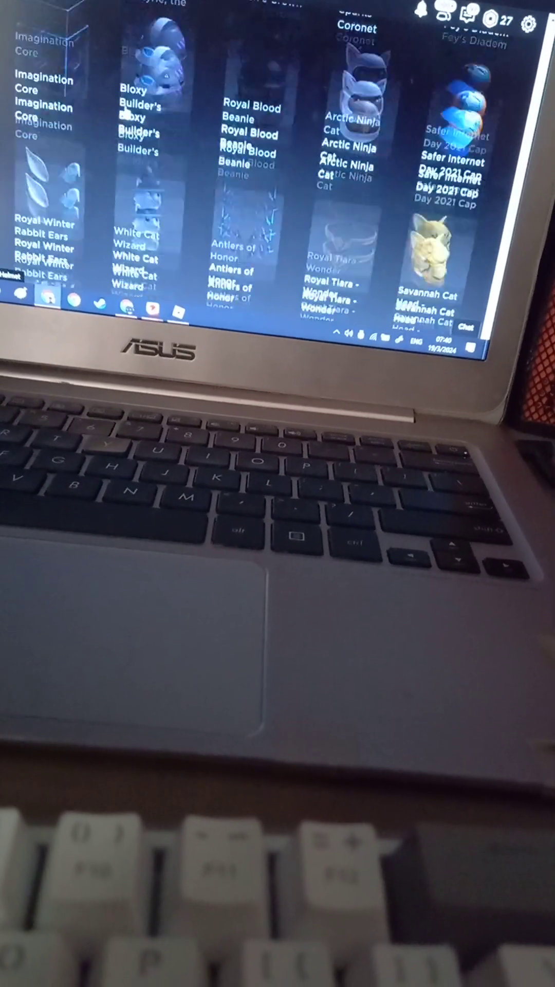